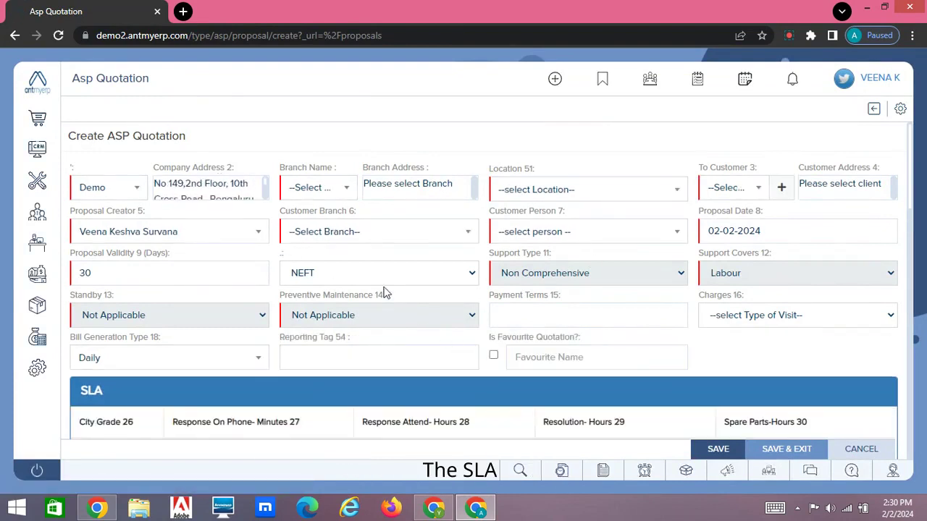
Add the Adobe J - Demo serial number category to the ASP quotation's list of items
scroll(383, 290, down, 1)
scroll(382, 289, down, 2)
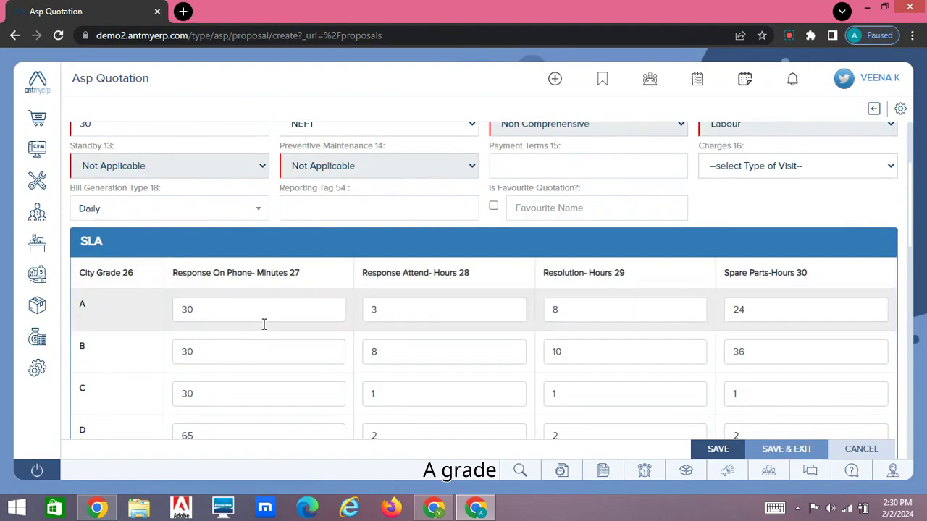
scroll(263, 339, down, 3)
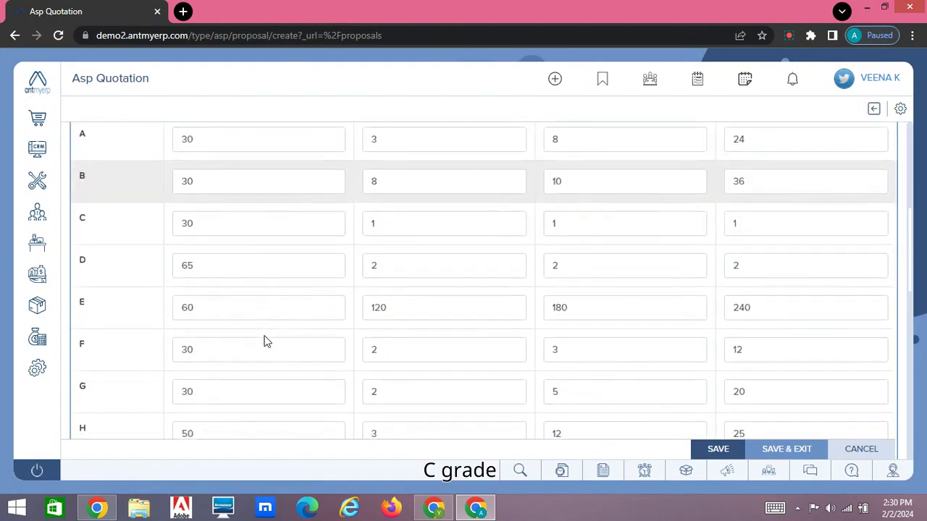
scroll(264, 340, down, 4)
scroll(264, 341, down, 1)
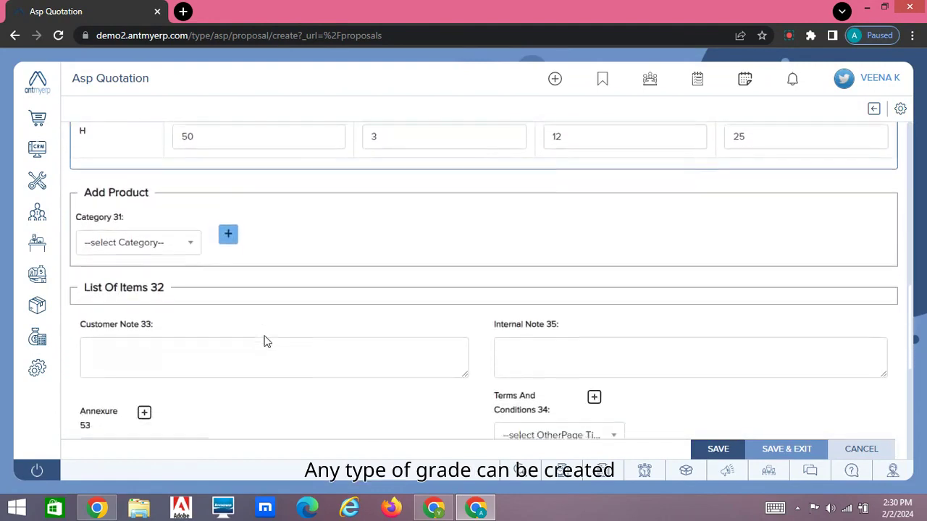
click(175, 239)
key(Down)
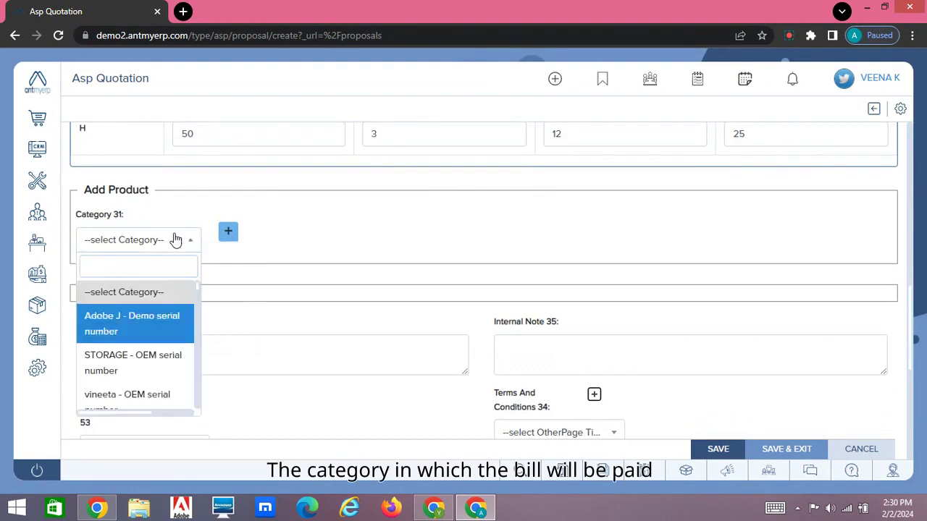
key(Return)
click(231, 238)
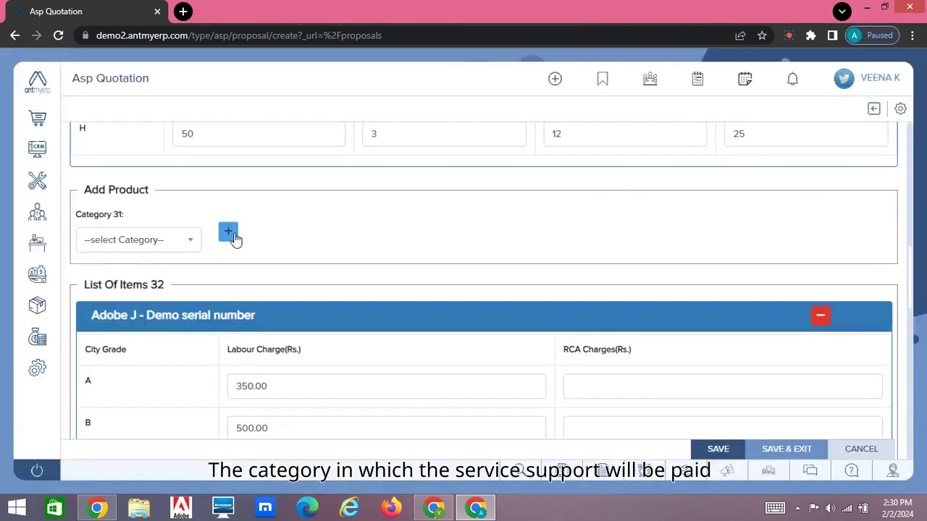
Review the quotation's labour charges per city grade, along with its notes, annexure and terms and conditions sections
scroll(335, 290, down, 2)
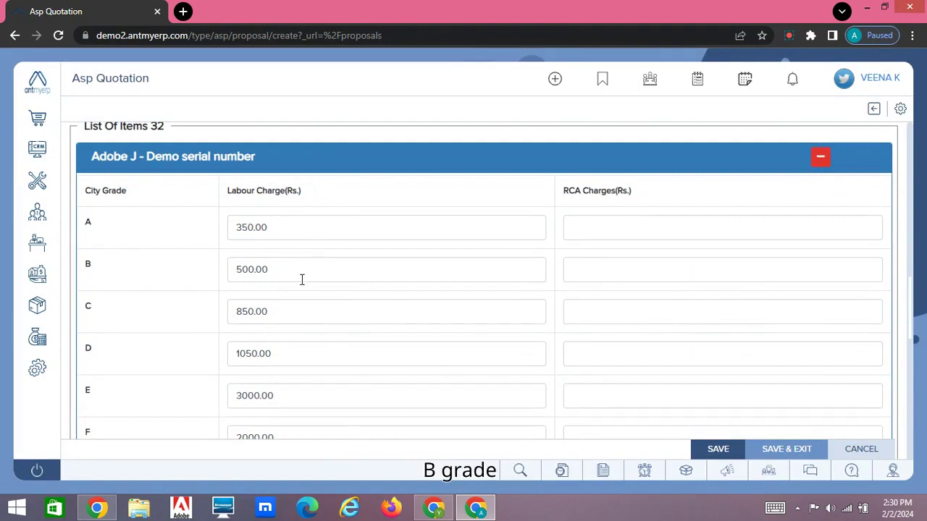
scroll(306, 311, down, 1)
scroll(306, 311, down, 4)
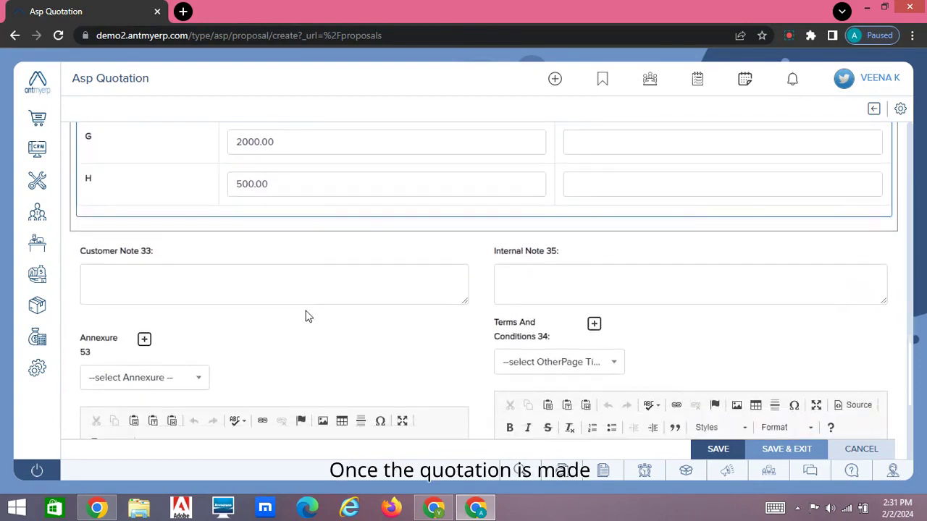
scroll(306, 311, down, 3)
scroll(306, 316, down, 1)
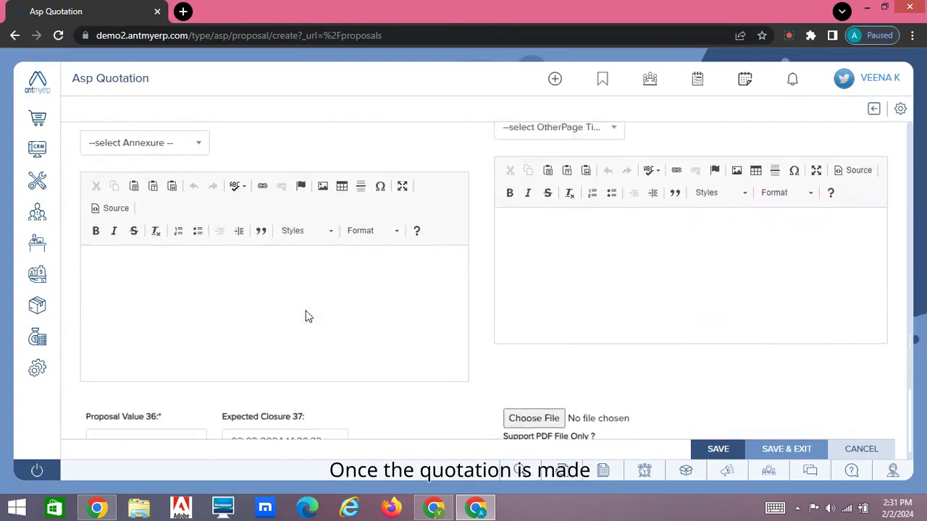
scroll(306, 316, up, 15)
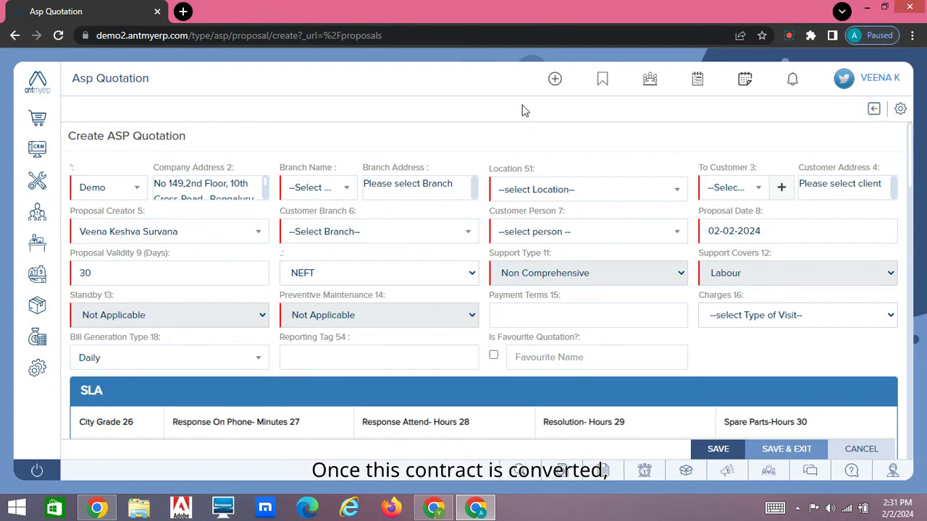
Start a new service ticket with ASP Test Enterprises as the requester and dismiss the Add Details dialog
click(556, 80)
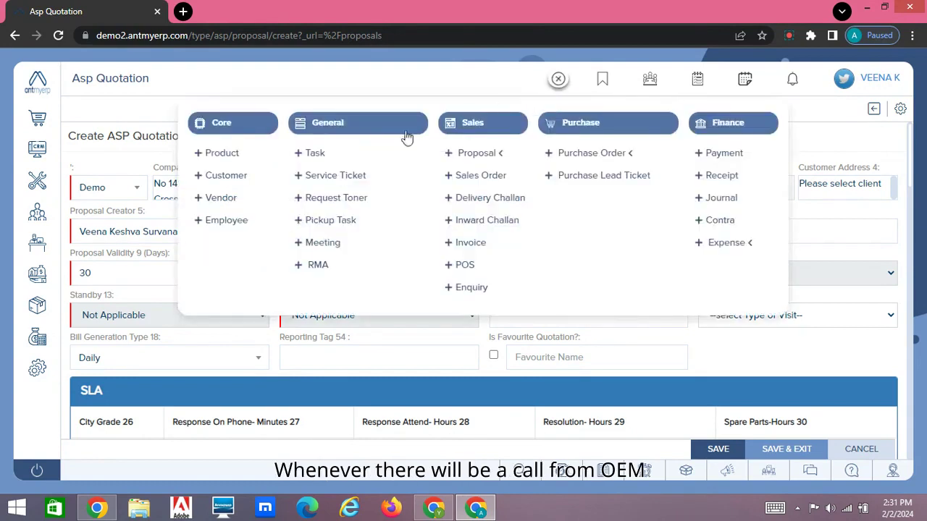
click(351, 180)
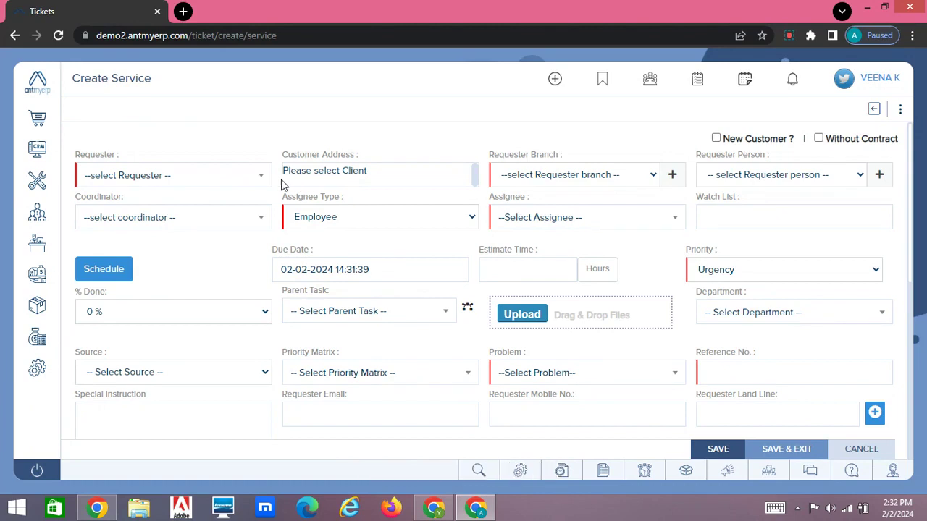
click(254, 181)
text(asp)
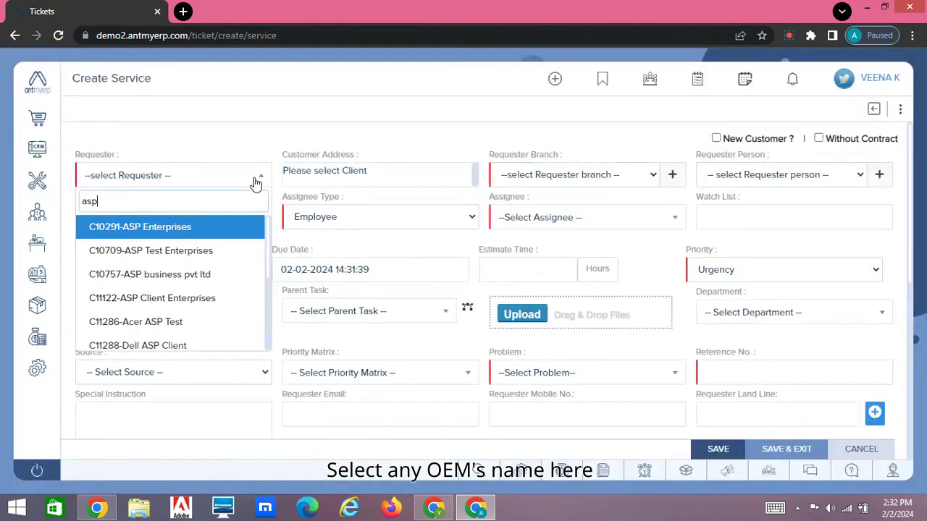
key(Down)
key(Return)
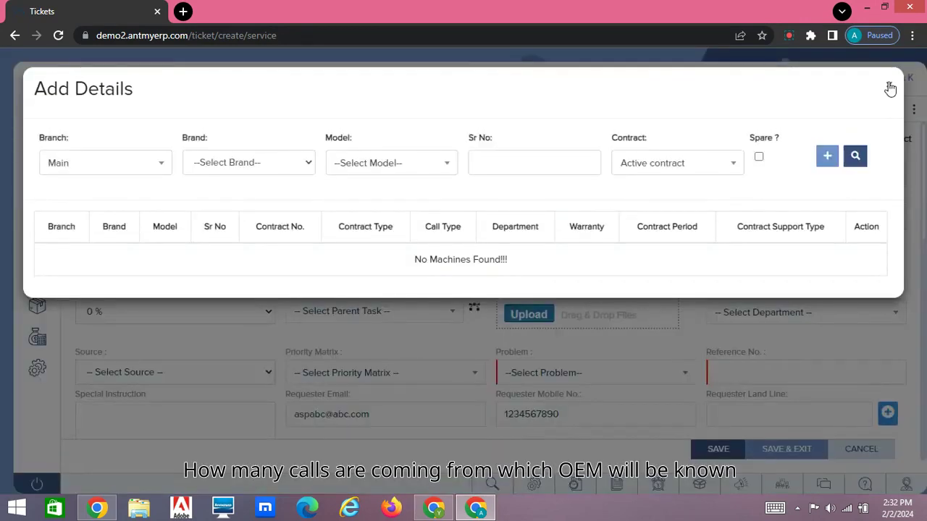
click(890, 87)
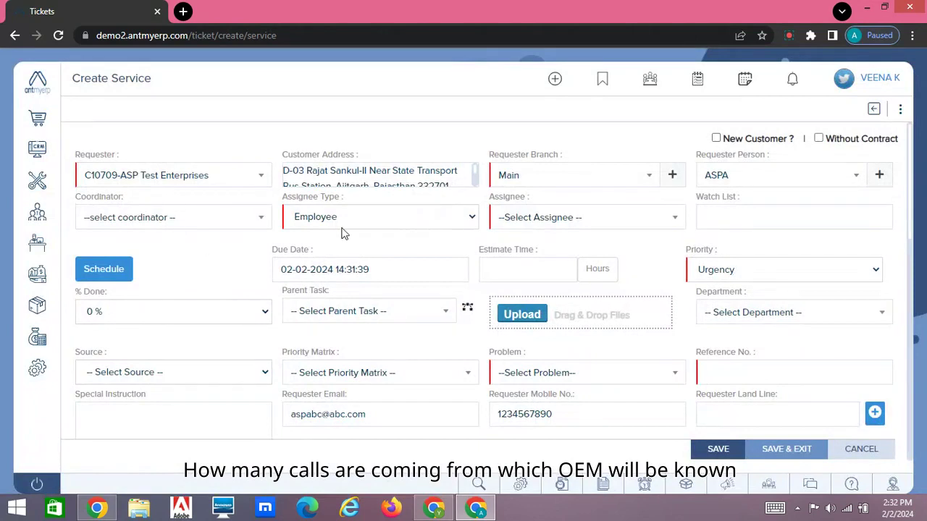
Examine the new service ticket's fields, including the end customer's entries in the ASP Details section
scroll(344, 233, down, 3)
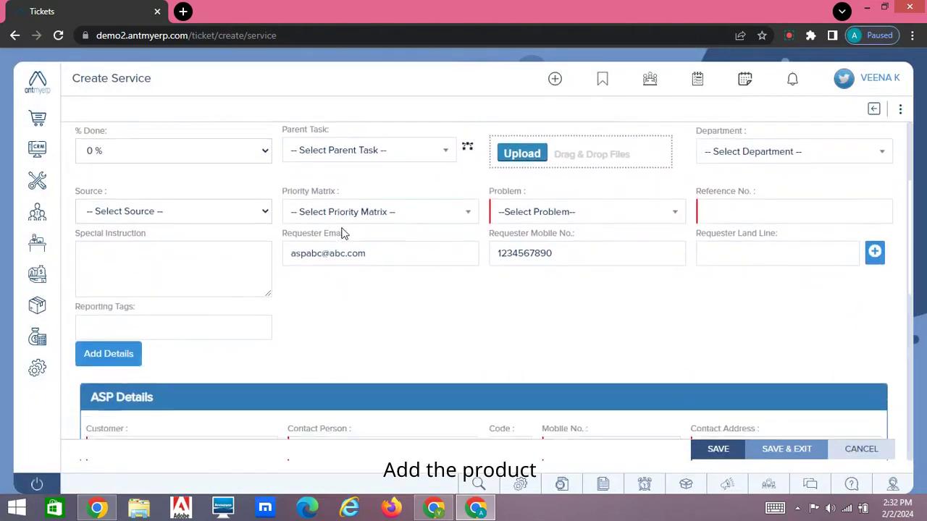
scroll(344, 233, down, 1)
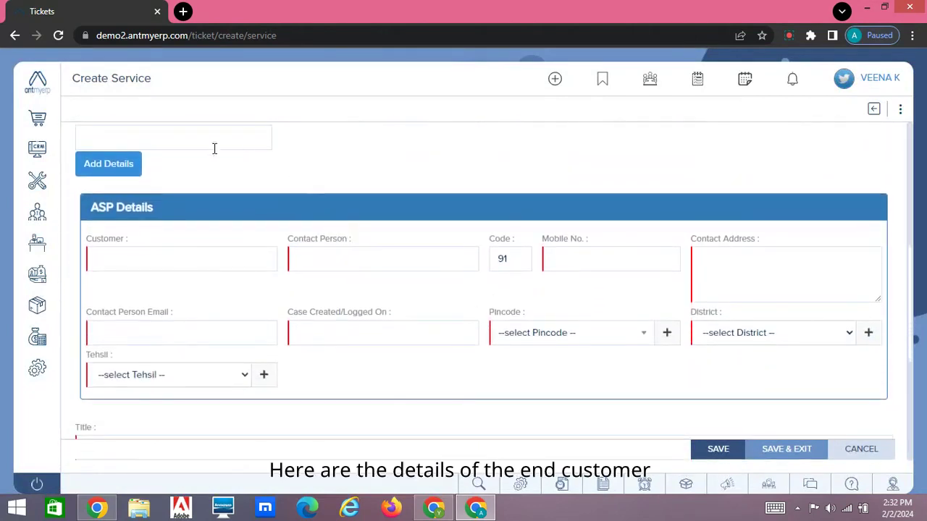
click(149, 262)
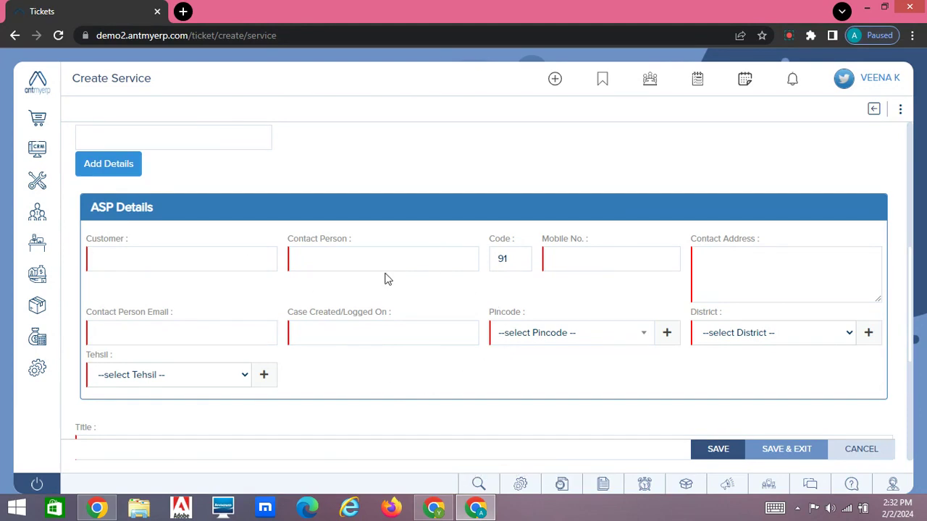
scroll(386, 279, up, 4)
scroll(386, 278, down, 3)
scroll(384, 275, up, 4)
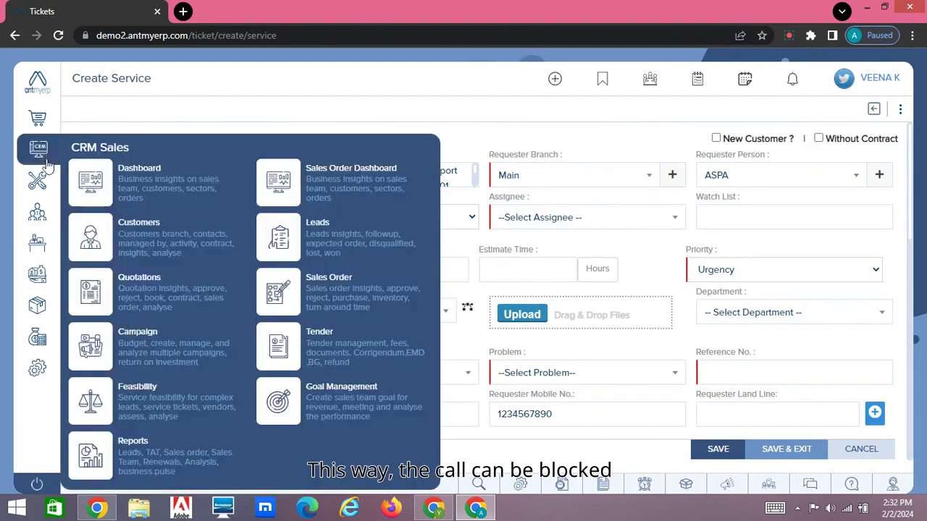
Open the Open Service list and the service Reports page in separate new browser tabs
mouse_move(45, 182)
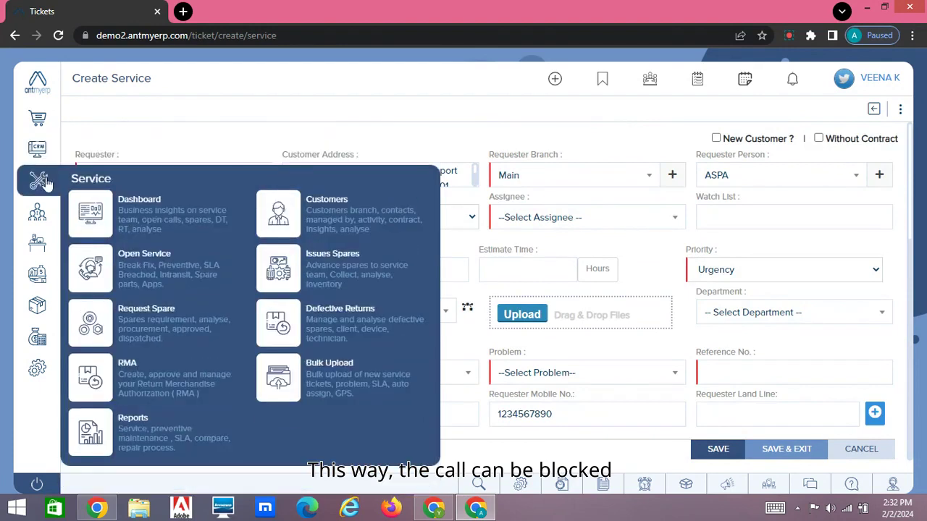
ctrl+click(133, 259)
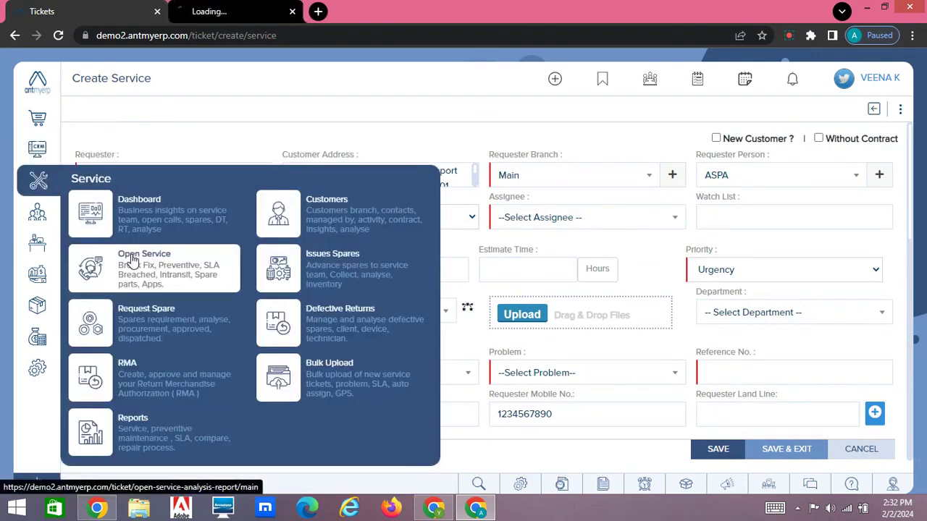
ctrl+click(152, 425)
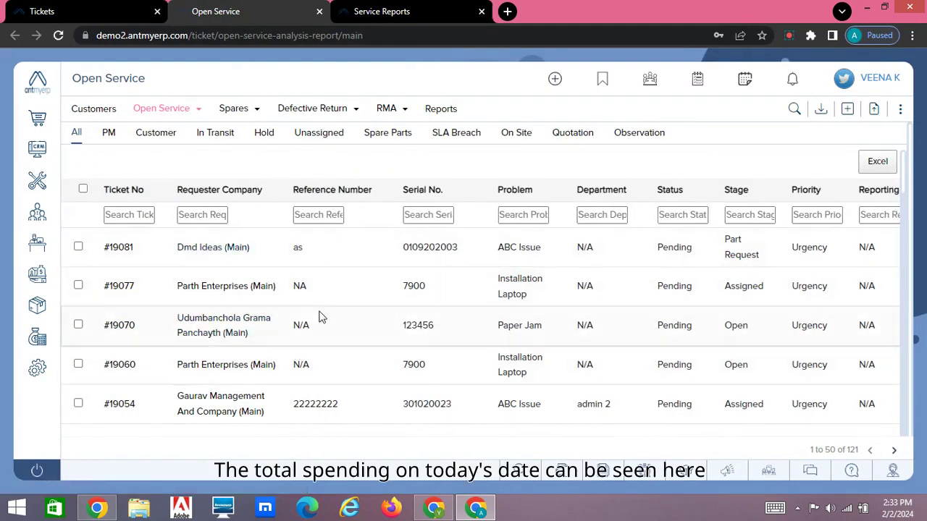
From the Open Service page, open the Asp Business and Delays ASP views in separate new tabs
click(199, 112)
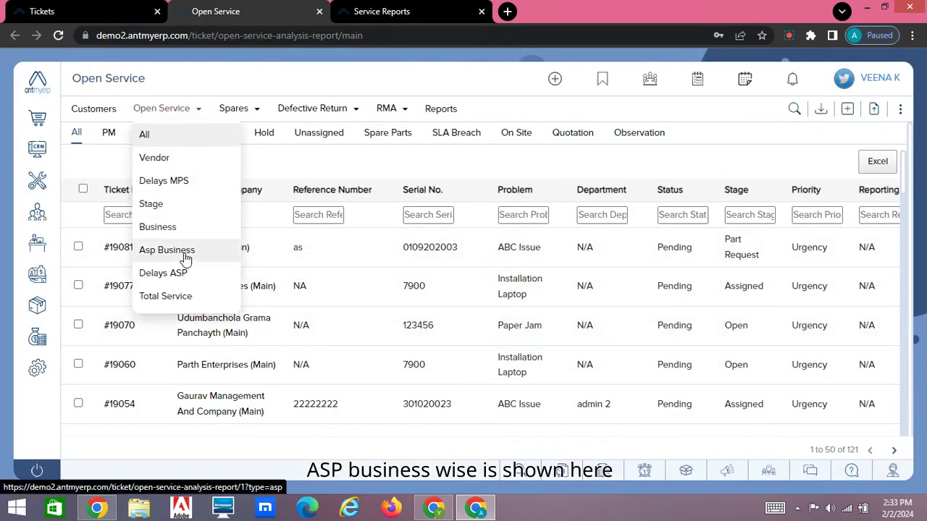
click(185, 257)
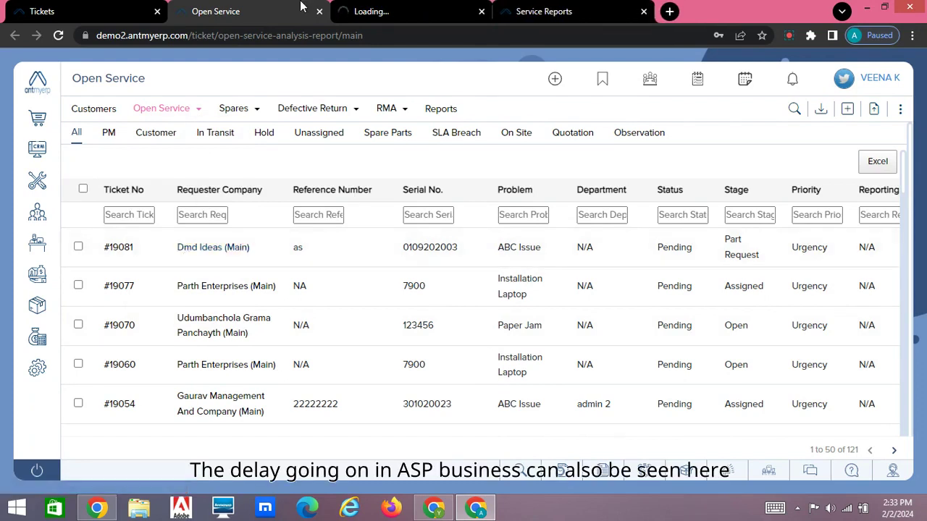
click(201, 114)
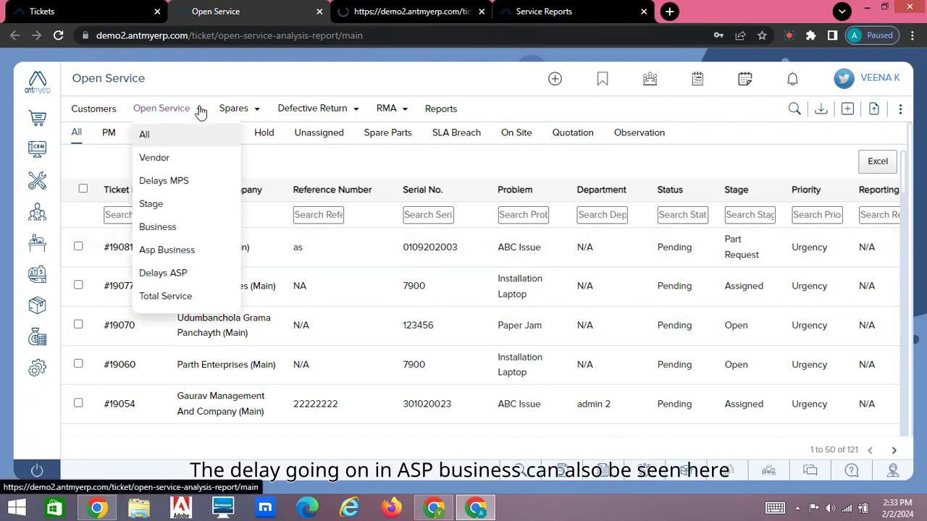
click(179, 275)
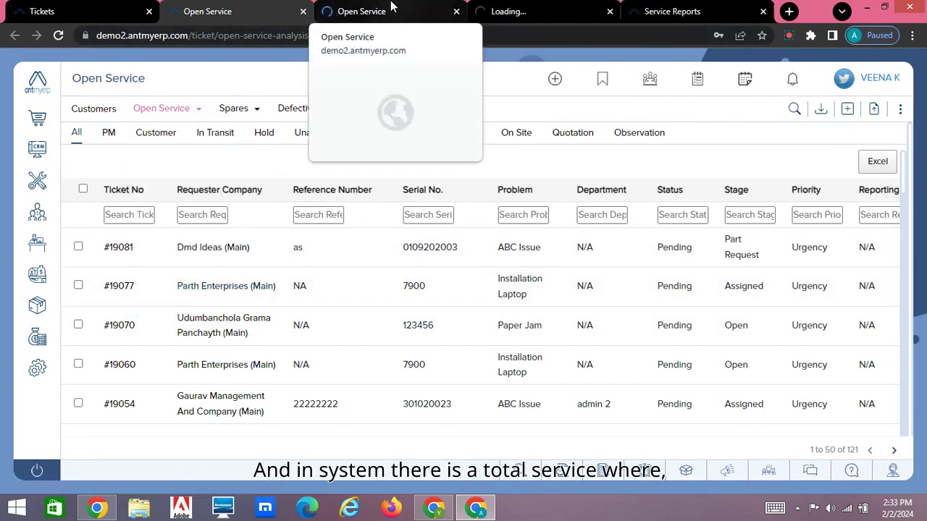
Switch to the Service Reports page and open the Total Service report from there
click(693, 8)
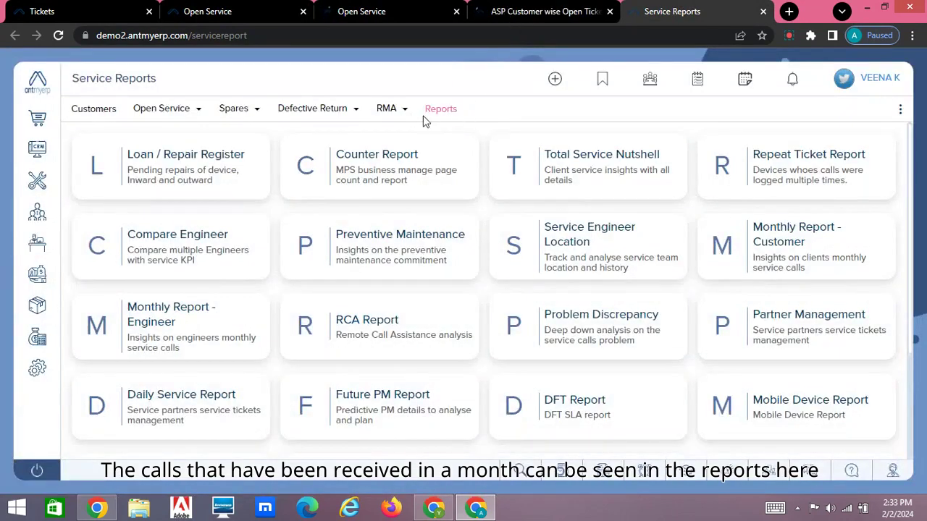
click(199, 113)
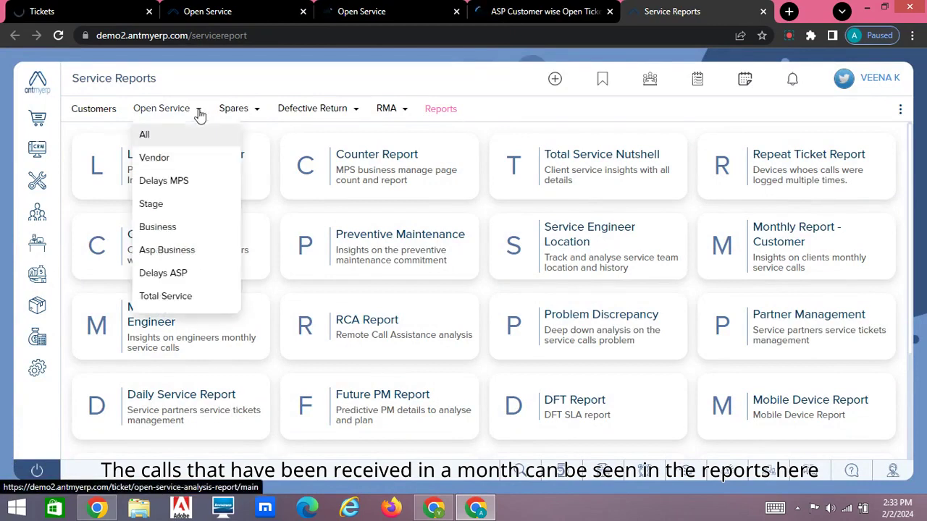
click(166, 298)
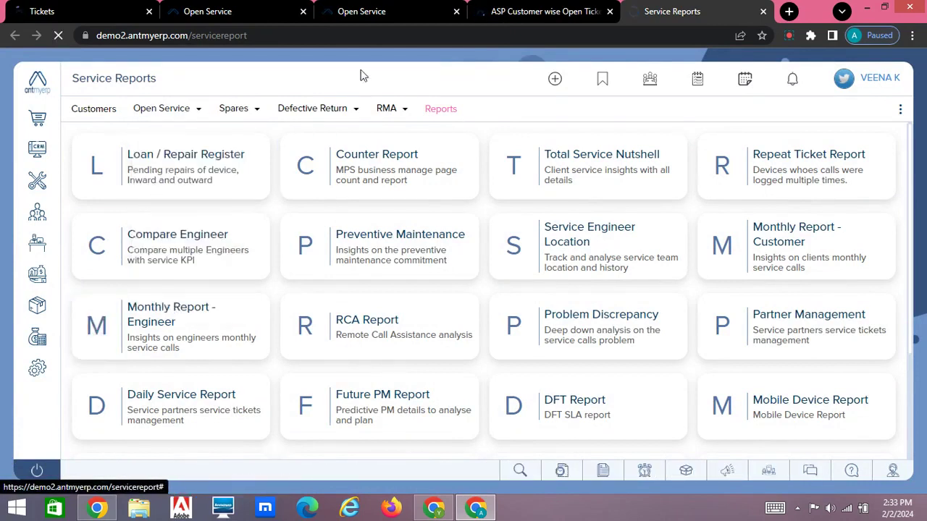
Examine the Asp Business ticket list across all columns, from requester company and ASP customer to stage, dates and coordinator
click(383, 7)
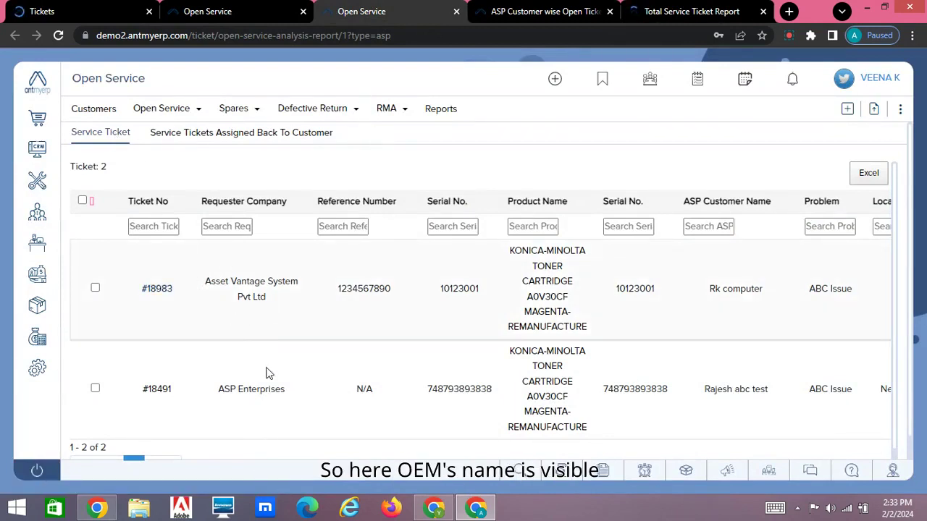
scroll(265, 370, down, 1)
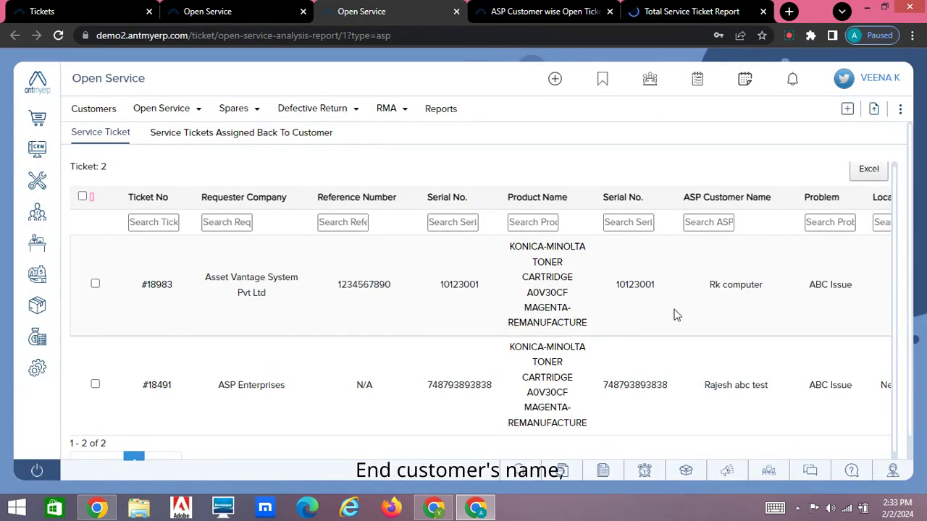
scroll(705, 293, right, 3)
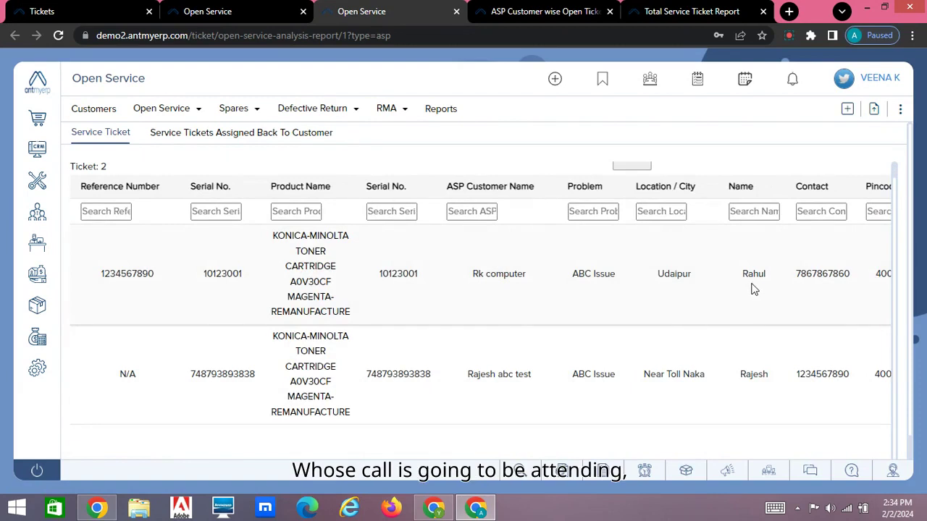
drag(742, 283, 751, 287)
scroll(751, 287, right, 5)
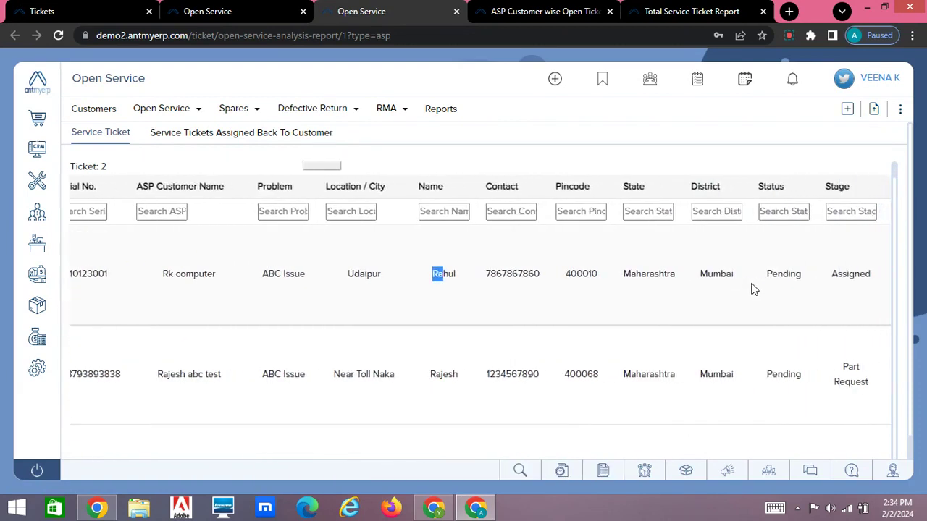
scroll(753, 288, right, 10)
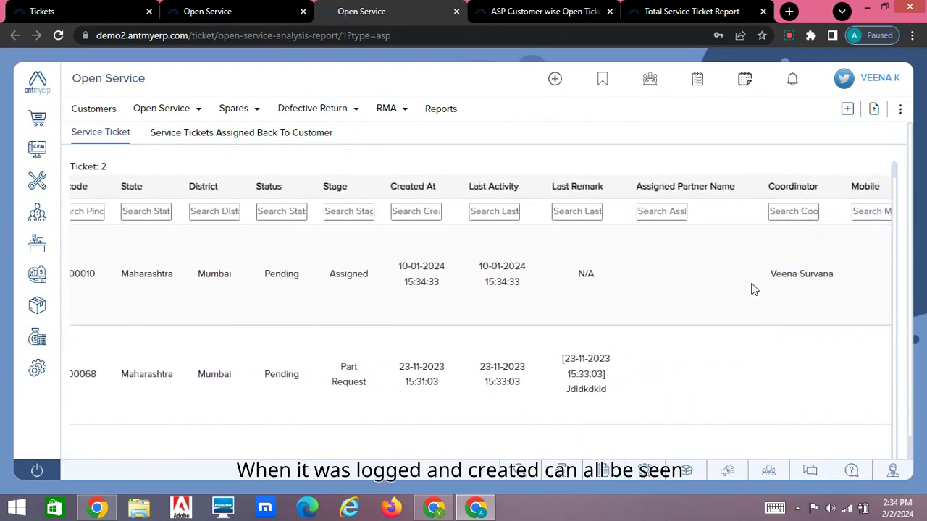
scroll(753, 288, left, 15)
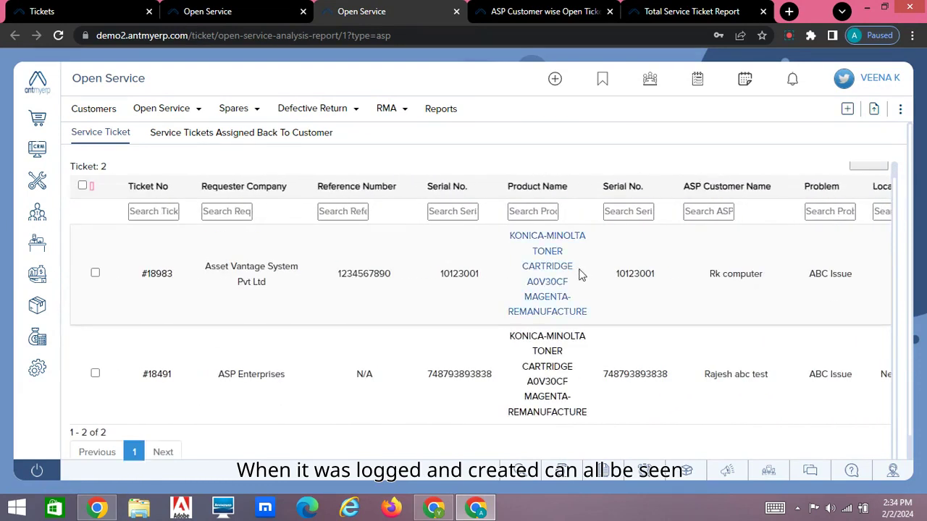
scroll(579, 274, up, 1)
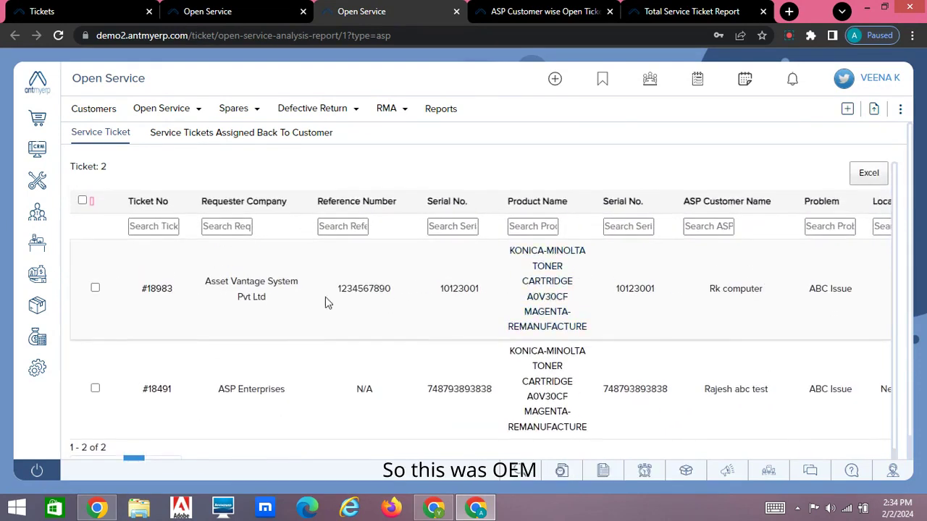
Review the requester company and the ASP customer of ticket #18983 in the Asp Business list
drag(268, 298, 219, 281)
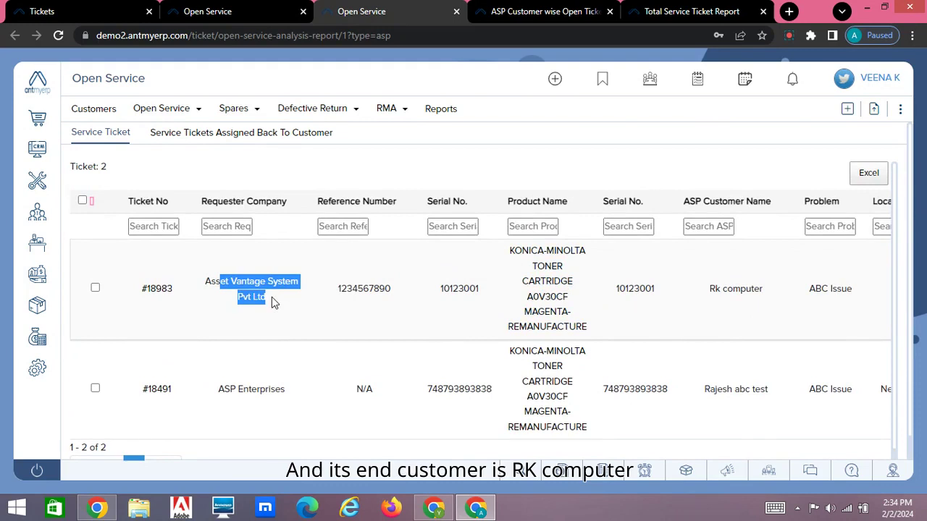
drag(762, 290, 704, 290)
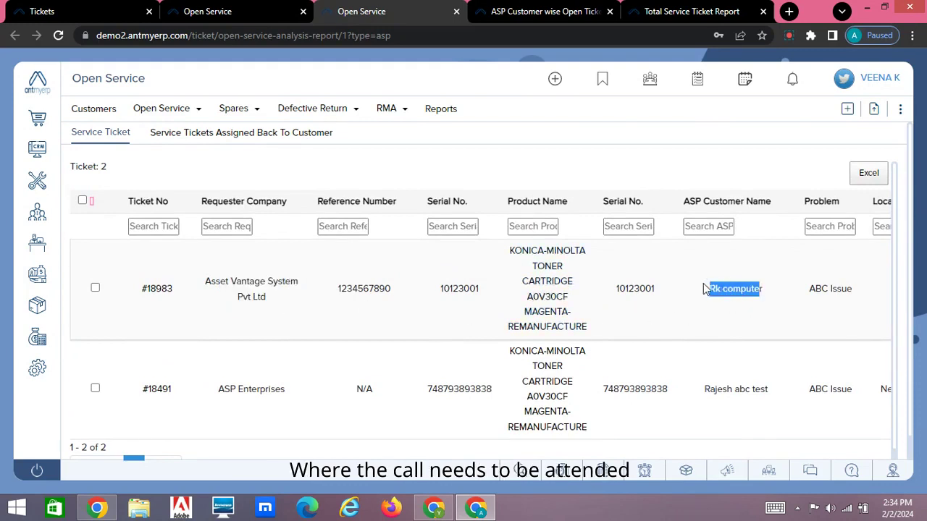
Run the ASP Customer wise Open Ticket Report for type Service and review the delay-day columns for each company
click(532, 10)
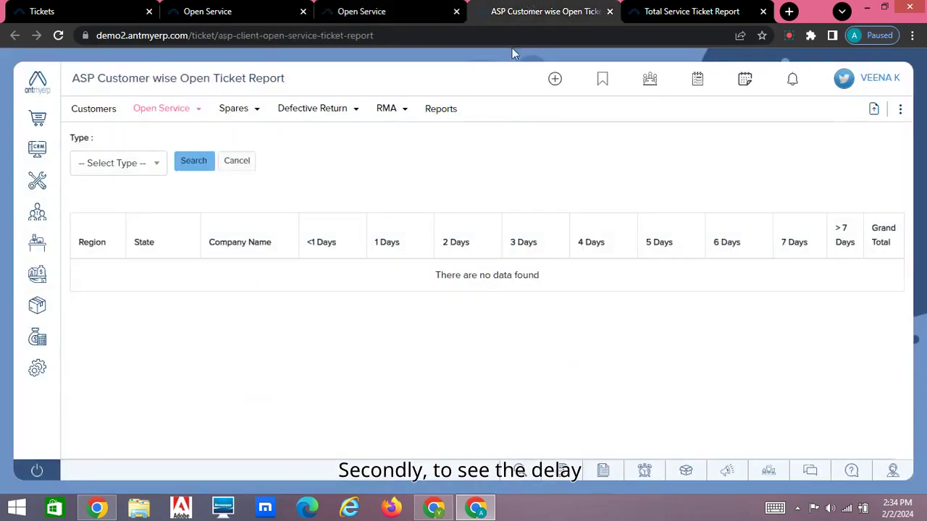
click(150, 169)
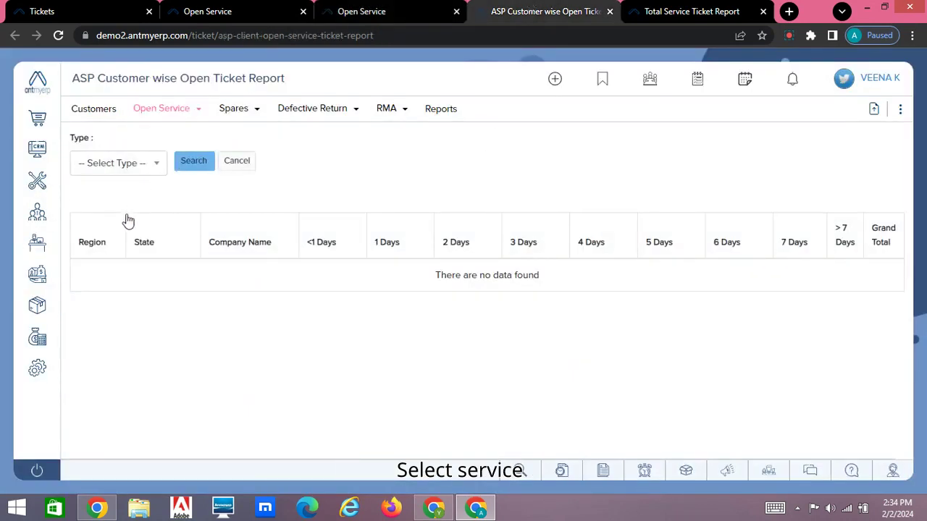
click(129, 246)
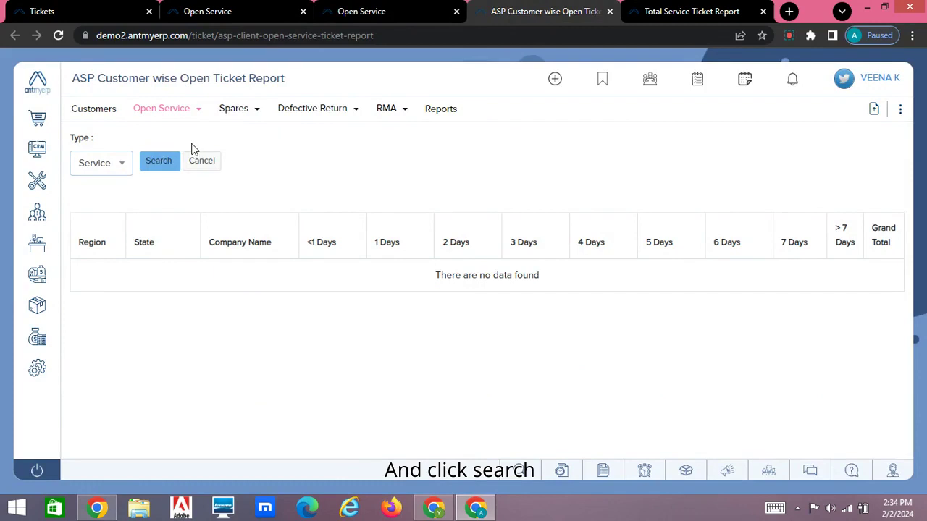
click(165, 164)
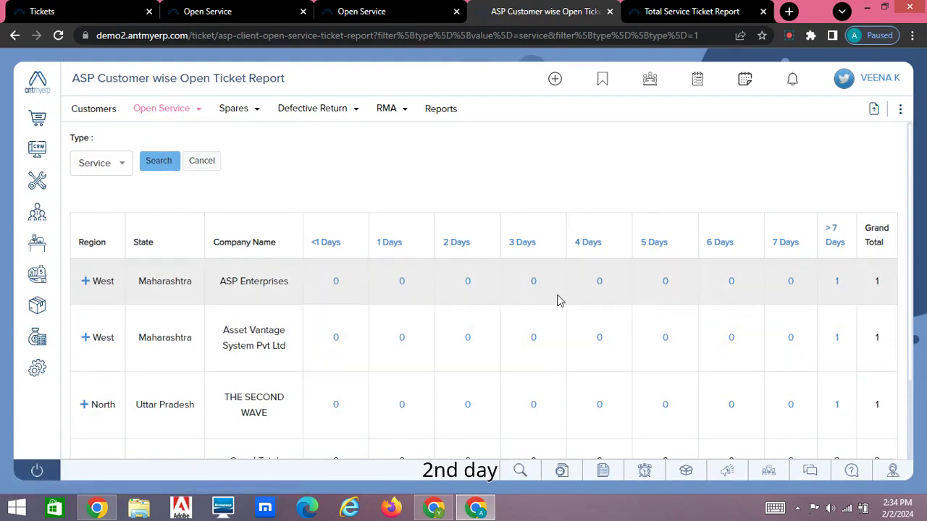
scroll(839, 408, down, 3)
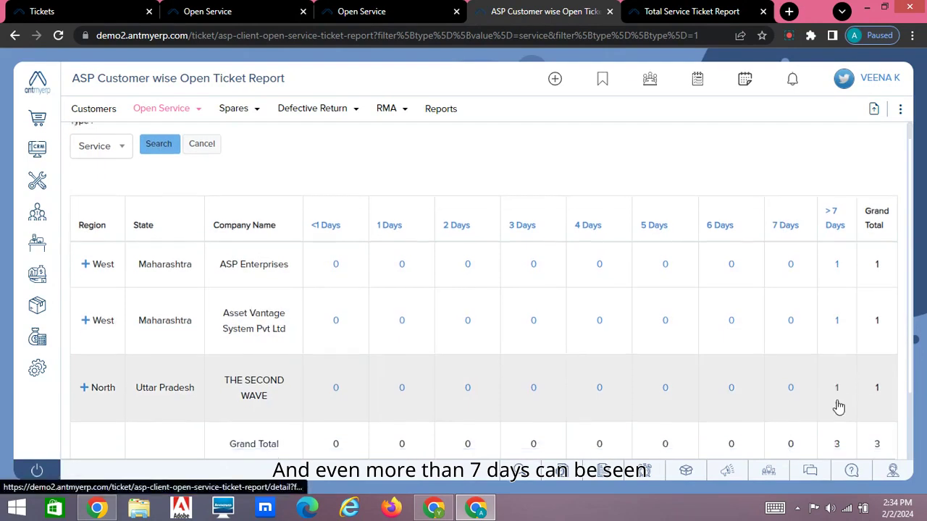
scroll(838, 408, up, 3)
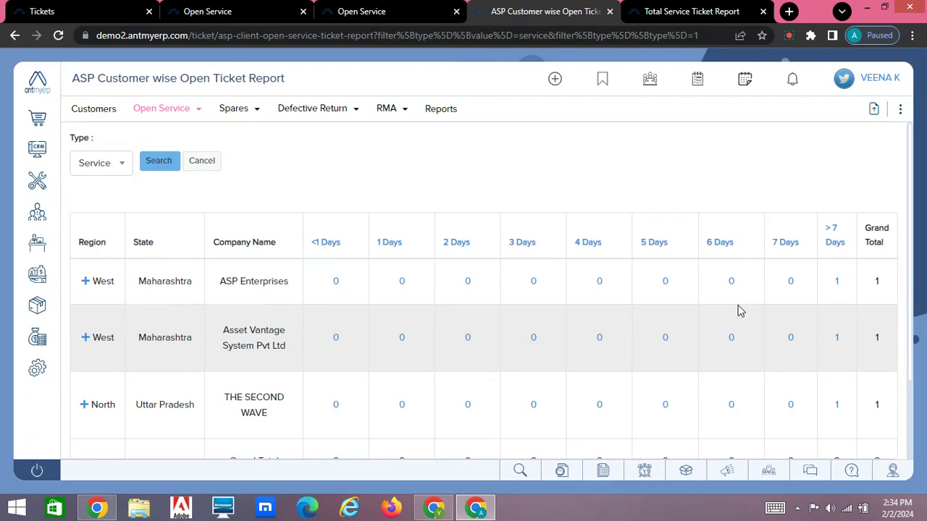
In the Total Service Ticket Report, open the search filters and set the date range from 24-01-2024 to 02-02-2024
click(699, 8)
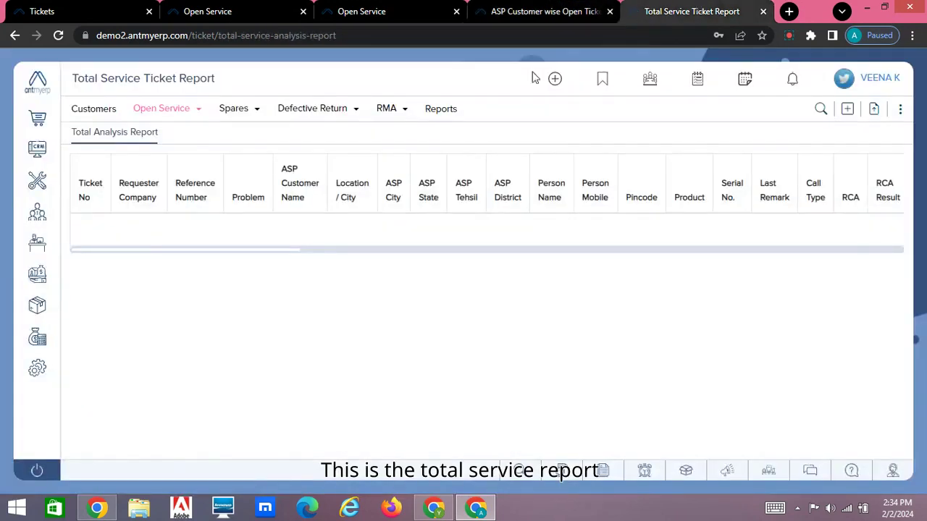
click(820, 110)
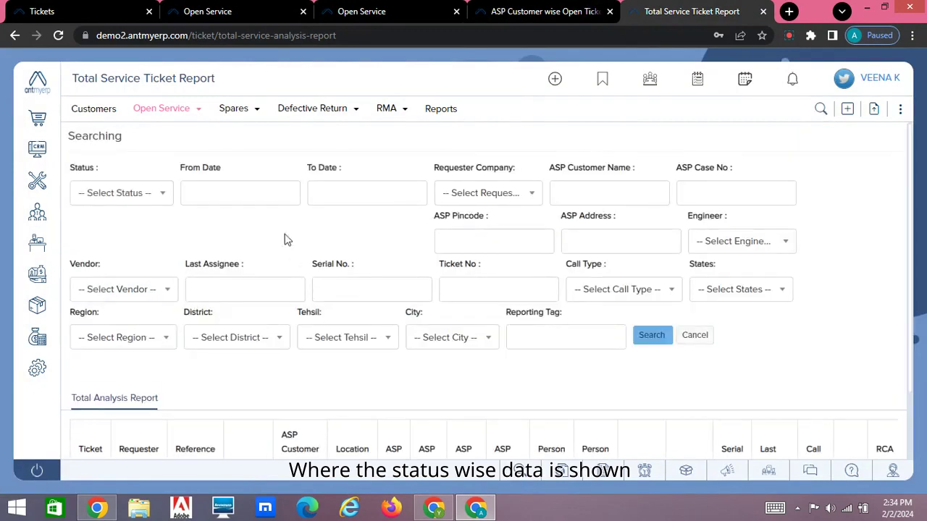
click(159, 194)
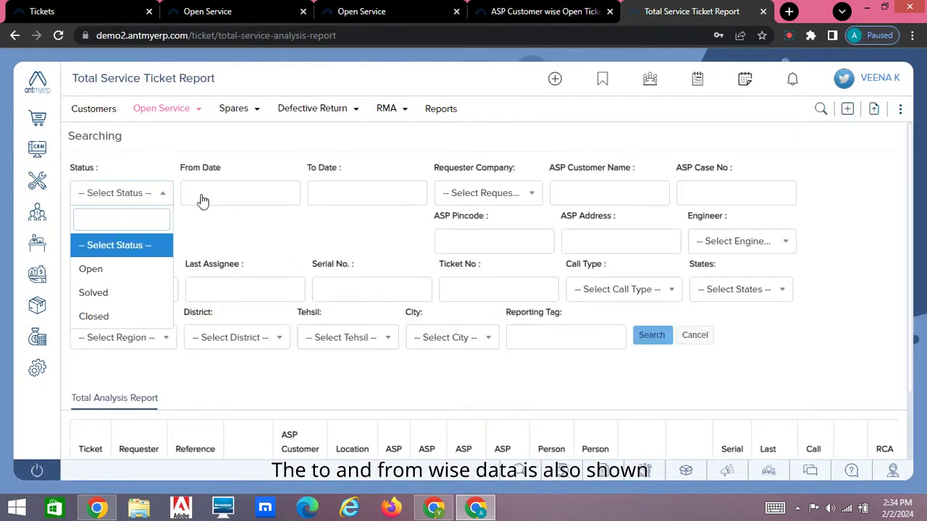
click(219, 201)
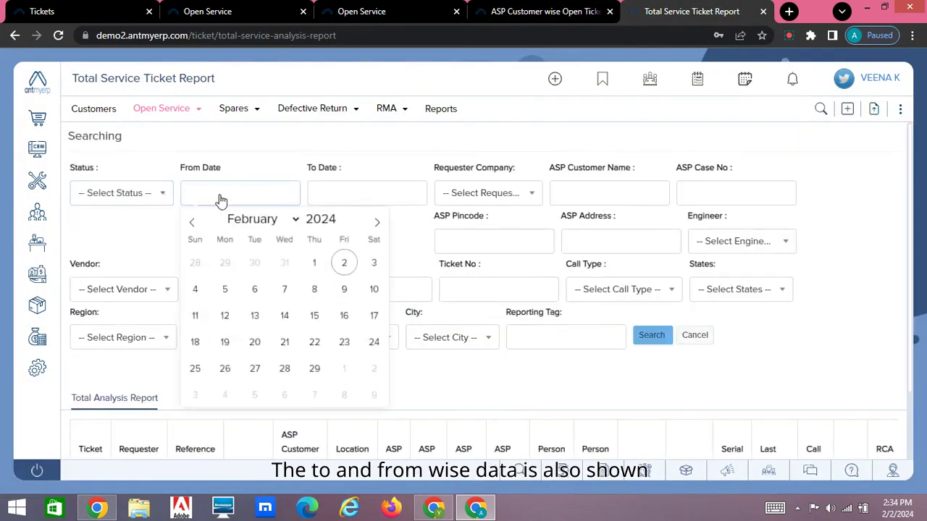
click(190, 225)
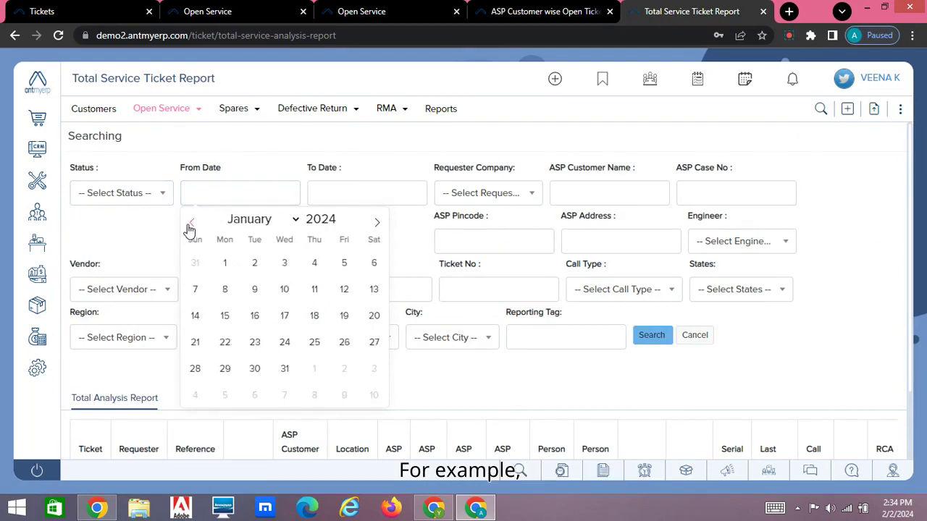
click(285, 343)
click(352, 197)
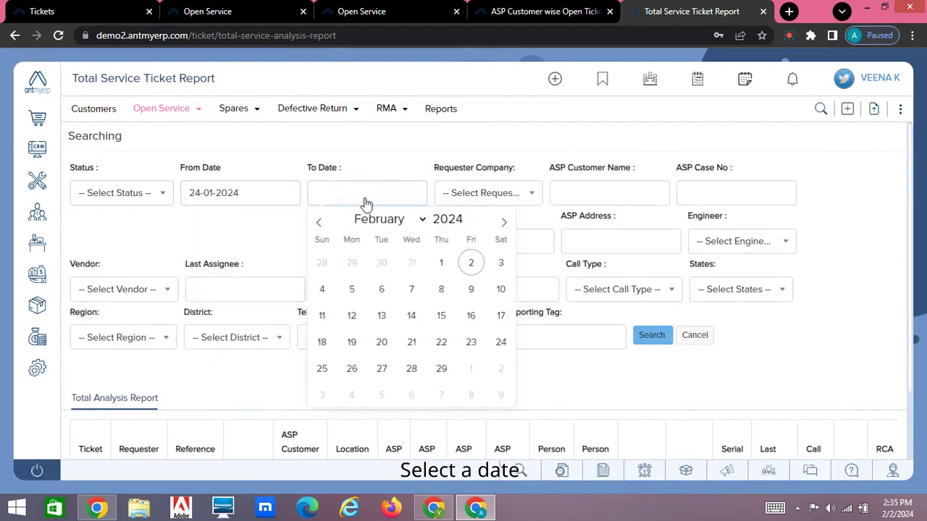
click(472, 262)
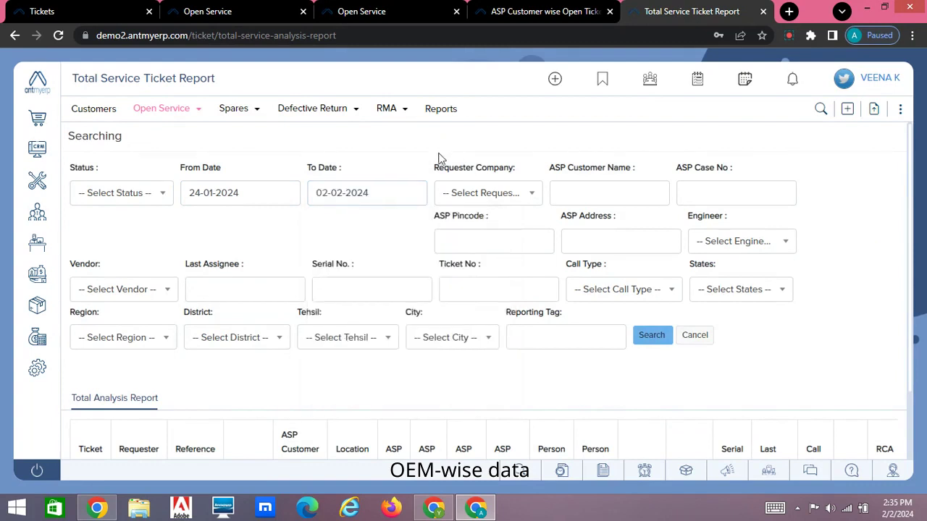
Check the Requester Company and Call Type filters, leave them unset, and run the report search
drag(435, 167, 511, 172)
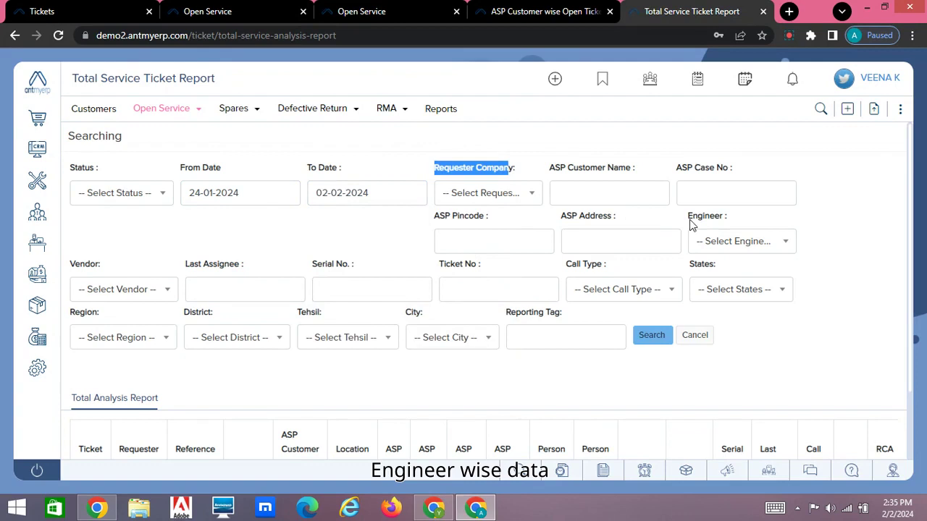
click(646, 294)
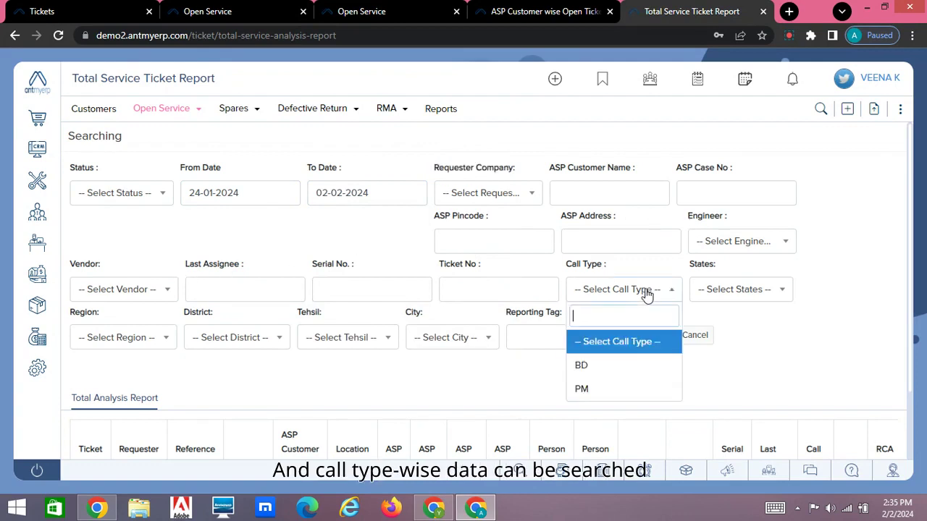
click(771, 337)
click(653, 335)
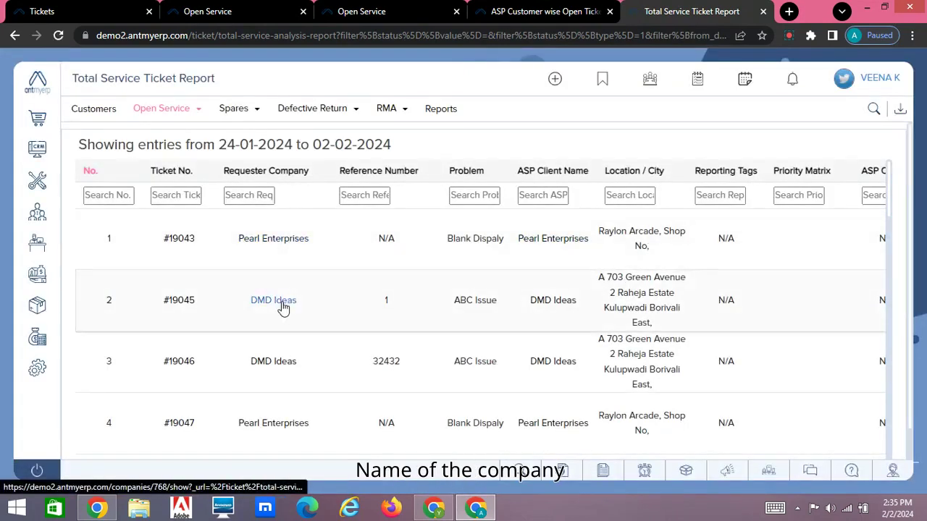
Examine all columns of the Total Service Ticket Report, from requester company and location to assignee, dates, parts, OEM approval and contract type
scroll(282, 308, right, 3)
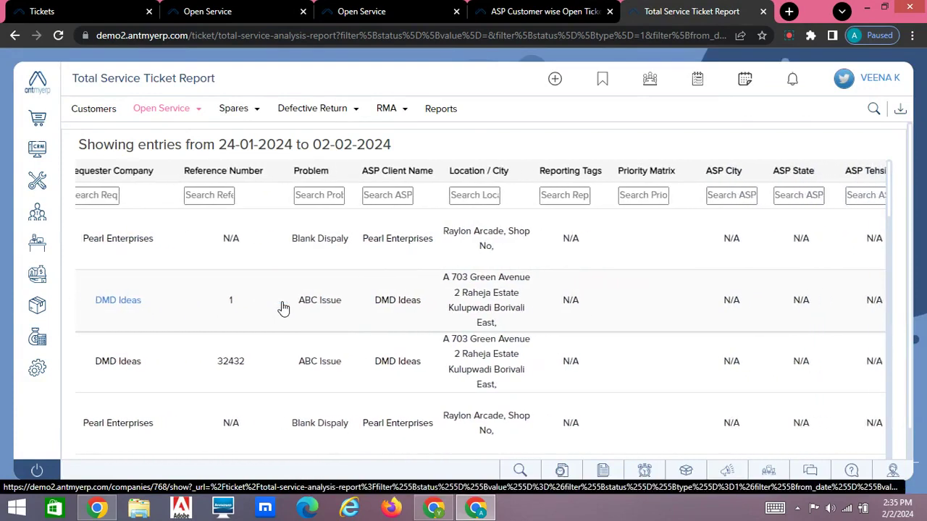
scroll(282, 308, right, 5)
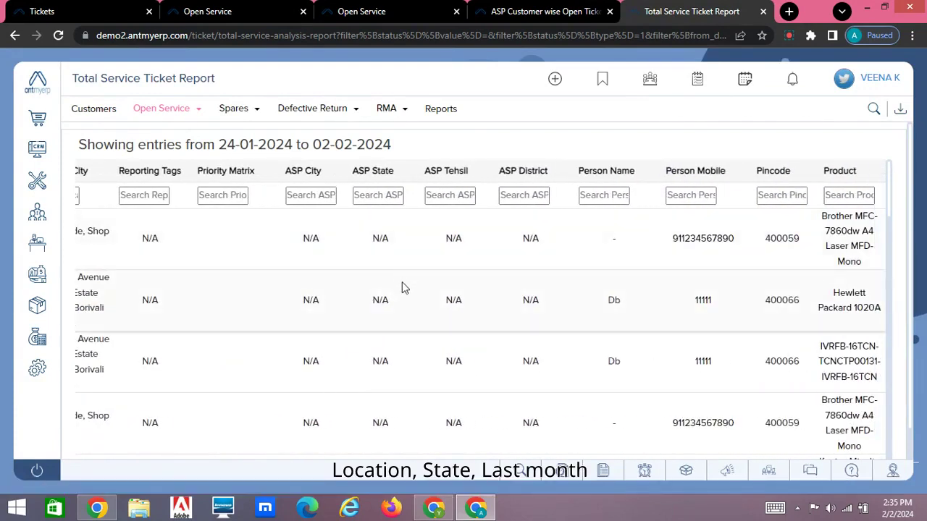
scroll(497, 275, right, 6)
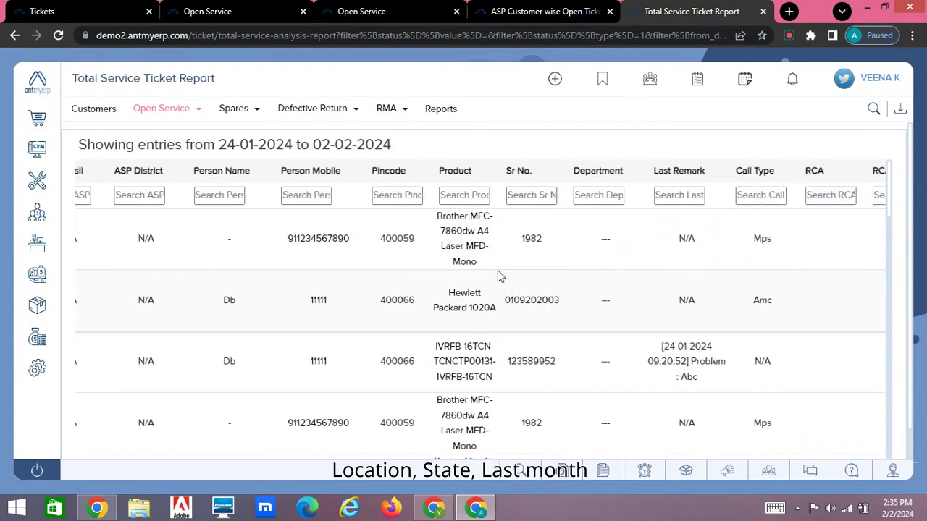
scroll(497, 276, right, 8)
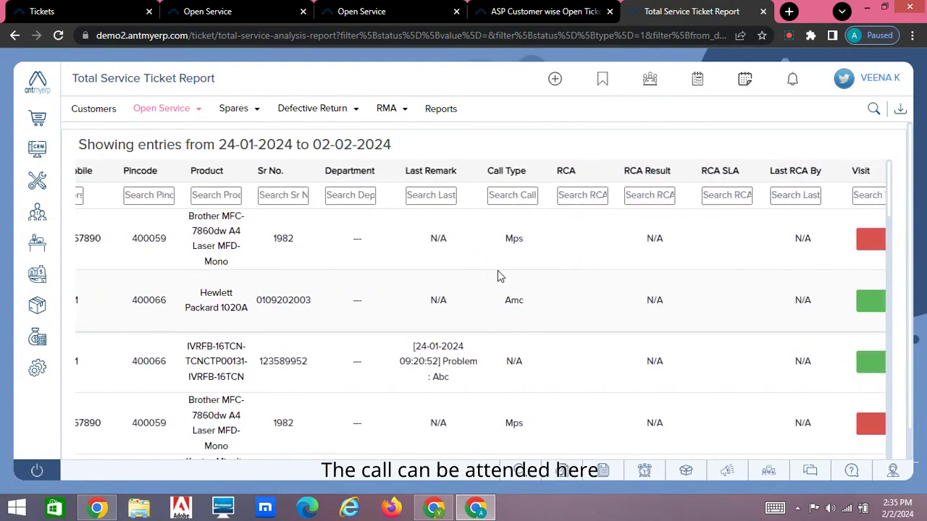
scroll(497, 276, right, 10)
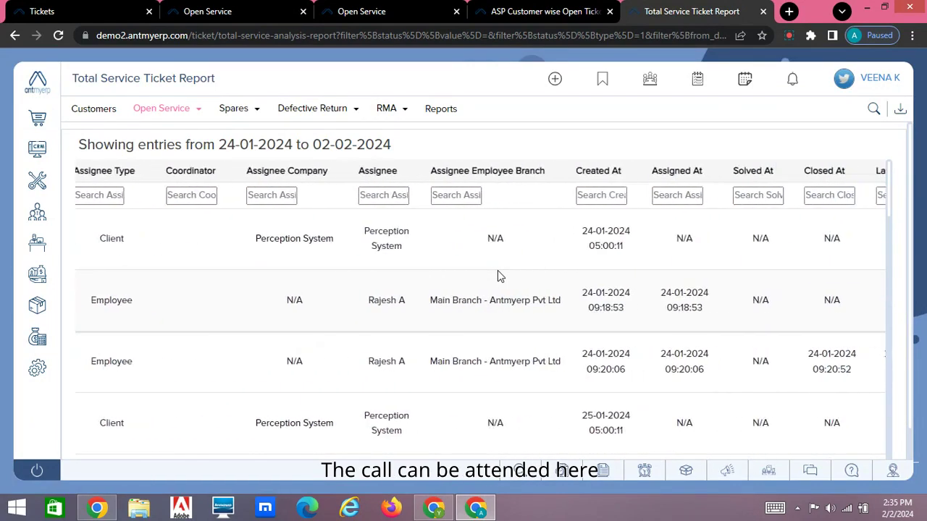
scroll(498, 276, right, 8)
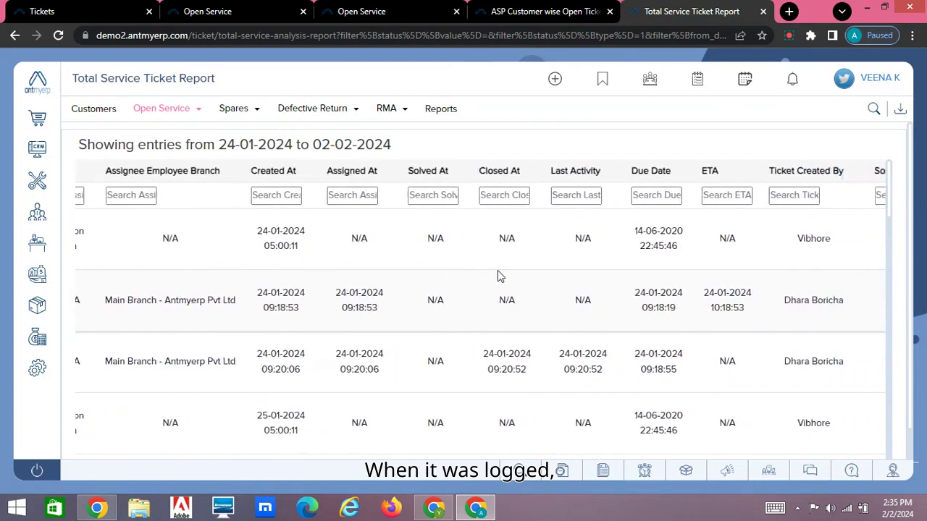
scroll(498, 275, right, 9)
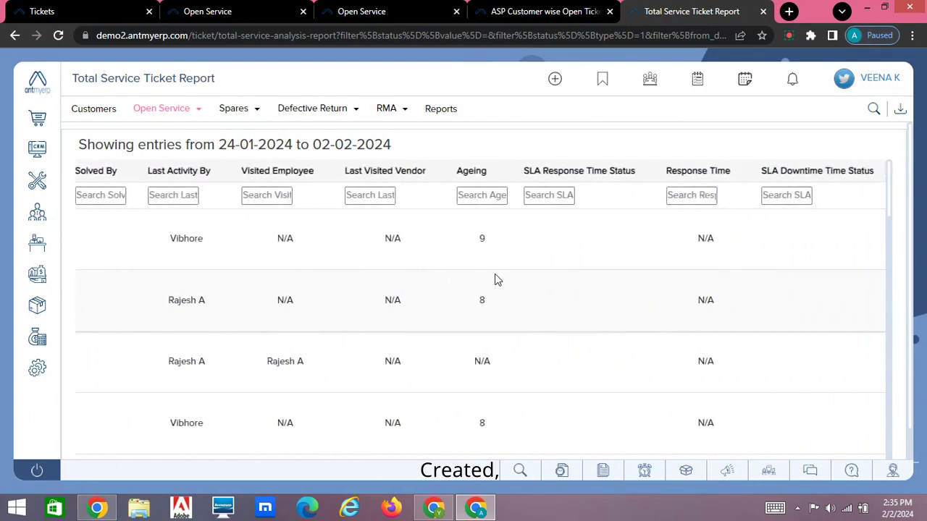
scroll(497, 279, right, 6)
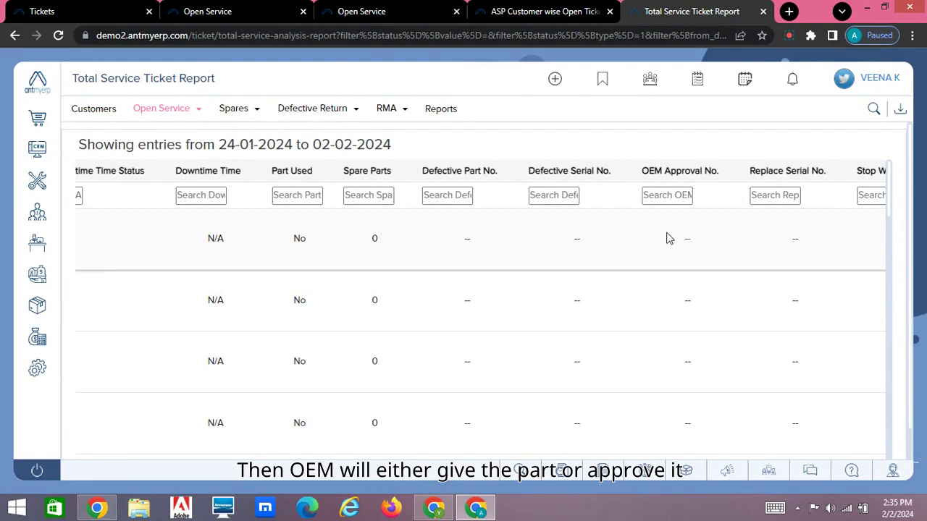
scroll(689, 242, right, 6)
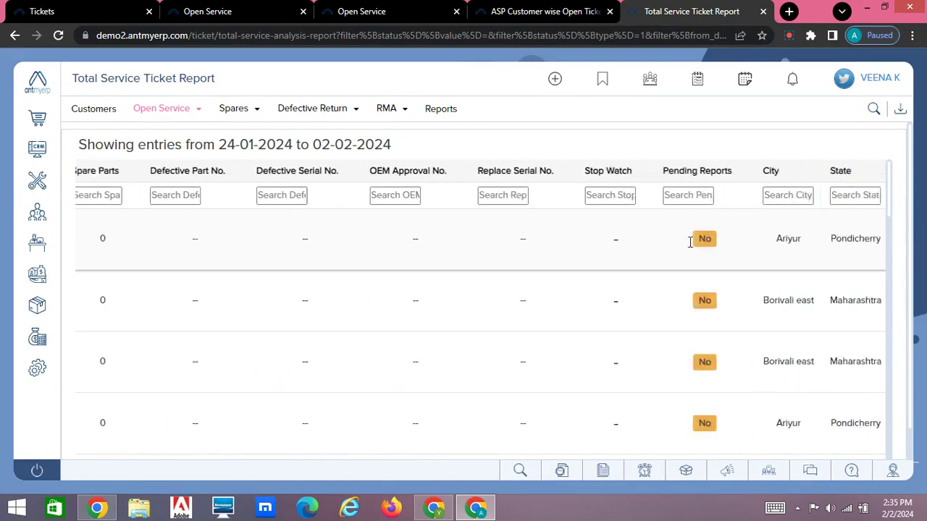
scroll(690, 243, right, 5)
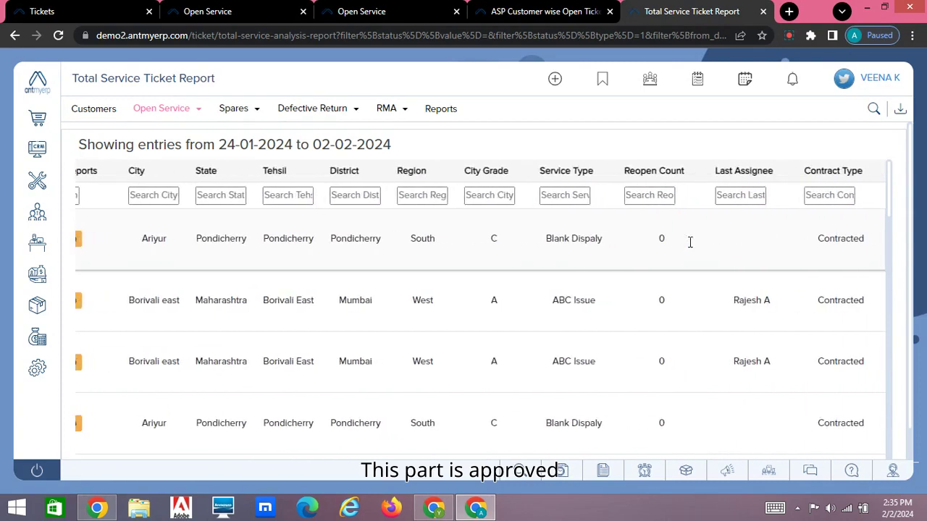
scroll(689, 243, right, 5)
scroll(689, 243, left, 15)
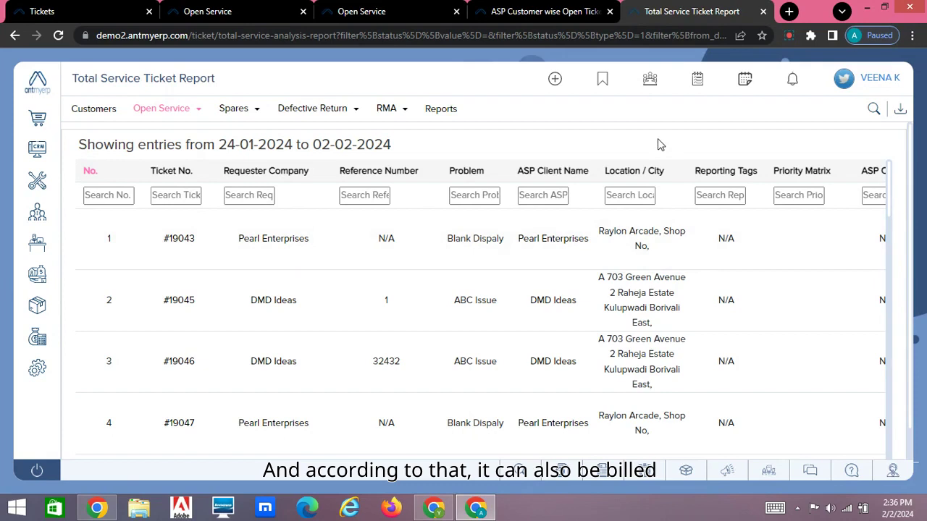
click(789, 36)
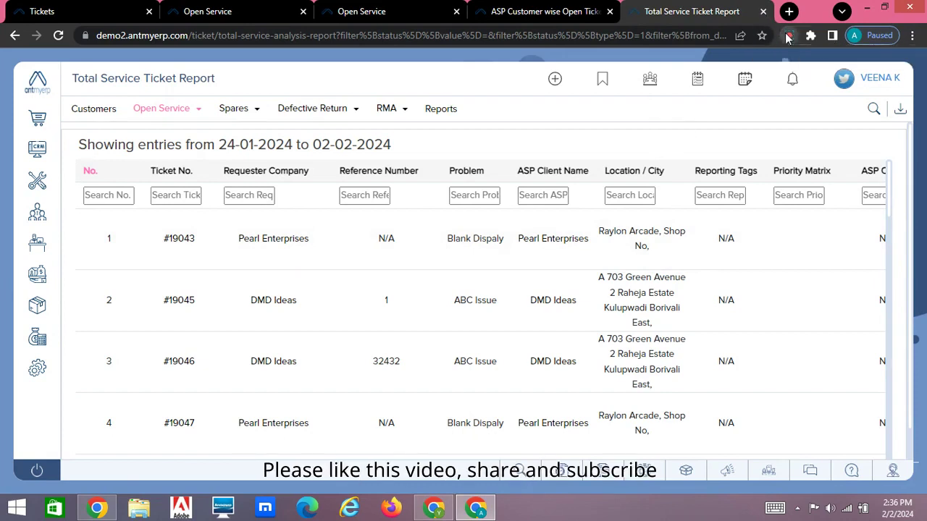